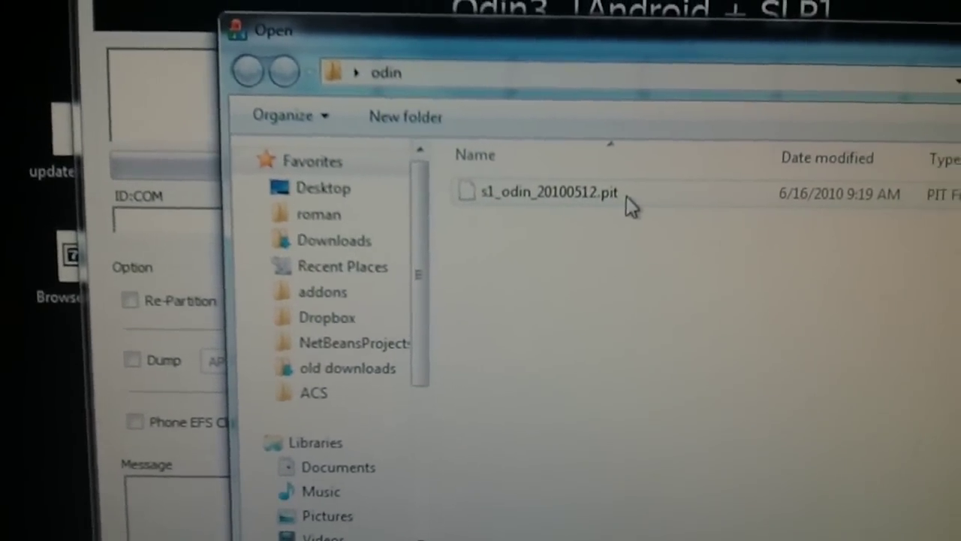
# Choose s1_odin_20100512.pit as the PIT partition file for the flash.
pyautogui.click(645, 188)
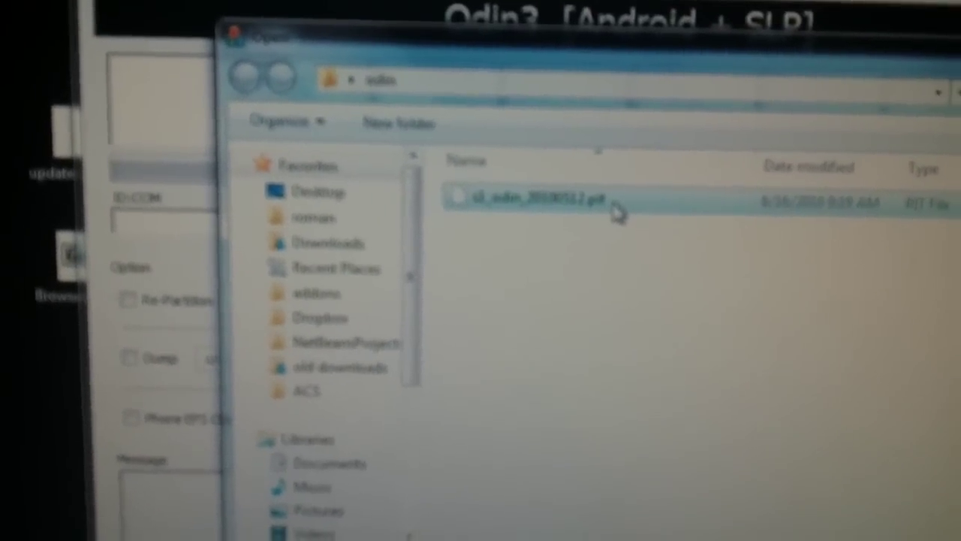